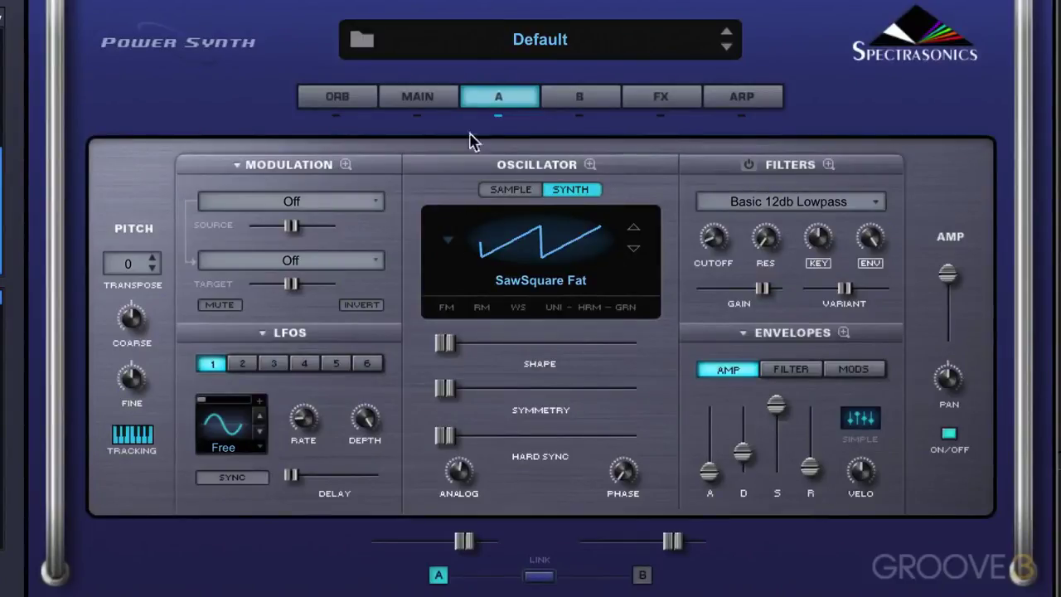
Load the Plastic Saw waveform from 2 - Analog Timbres > Retro into layer A's oscillator.
{"action": "left_click", "coordinate": [543, 256]}
{"action": "mouse_move", "coordinate": [510, 403]}
{"action": "mouse_move", "coordinate": [555, 421]}
{"action": "mouse_move", "coordinate": [707, 486]}
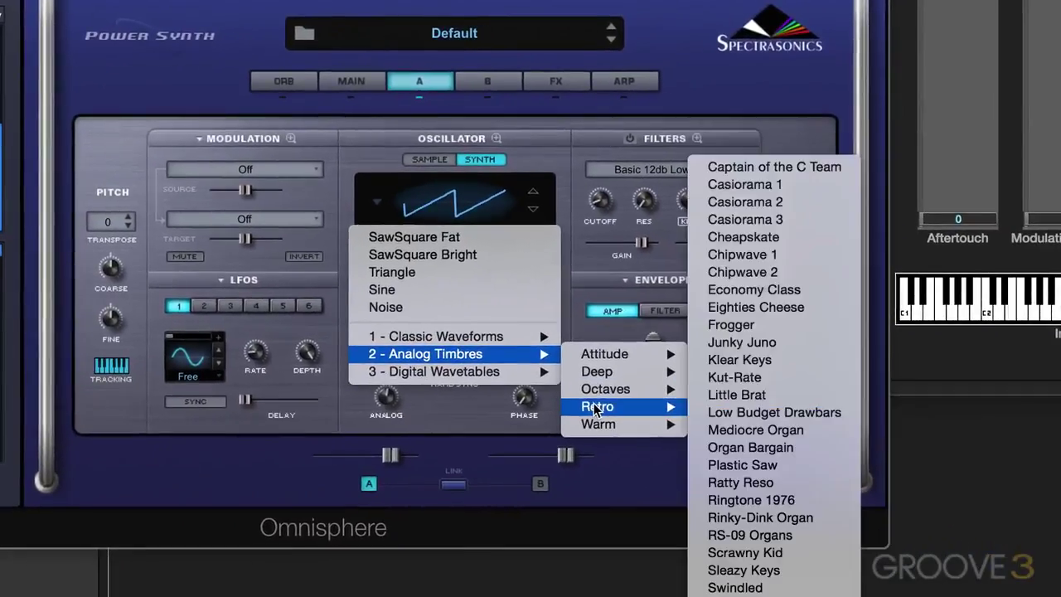
{"action": "left_click", "coordinate": [730, 470]}
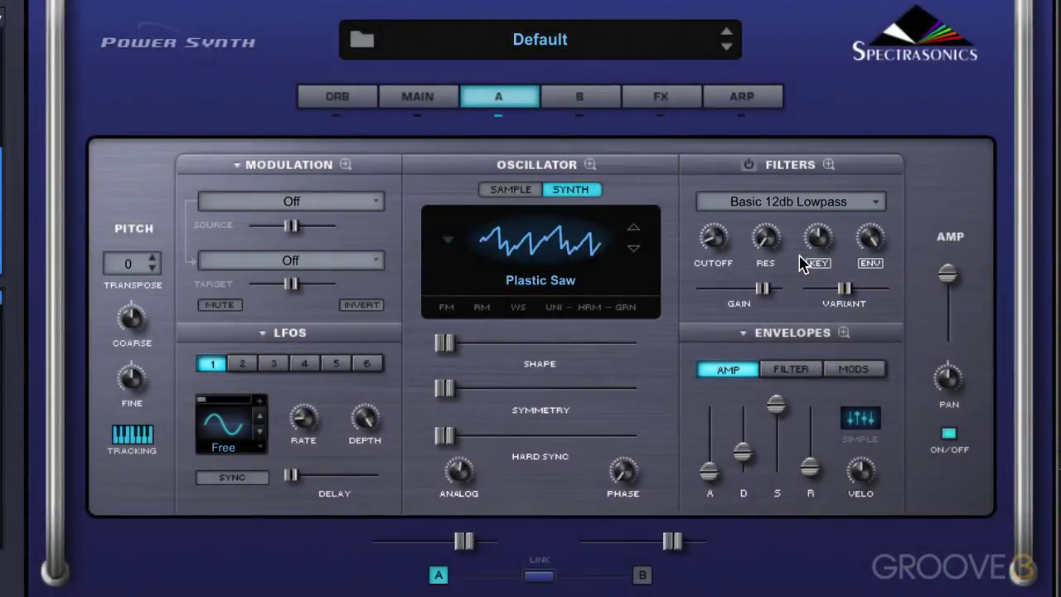
Power on the filter section and choose LPF Juicy 24db from Lowpass Filters.
{"action": "left_click", "coordinate": [749, 166]}
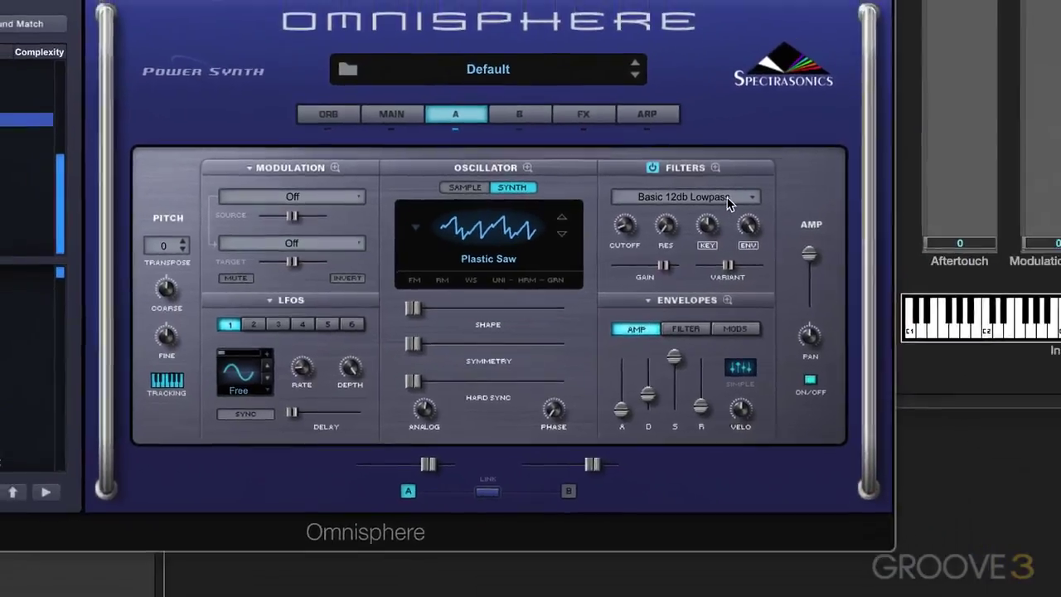
{"action": "left_click", "coordinate": [844, 206]}
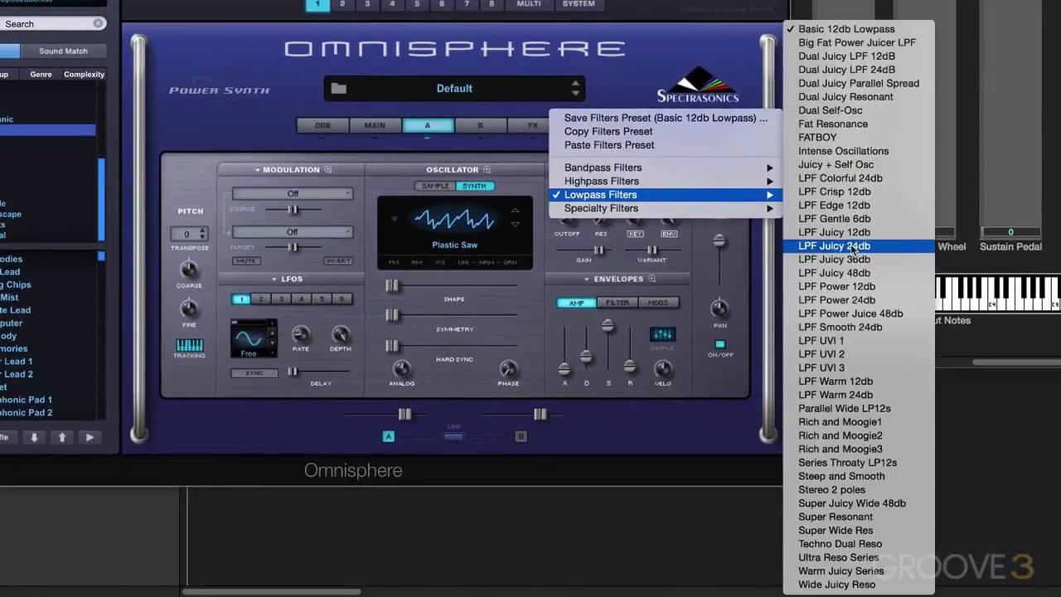
{"action": "key", "text": "Escape"}
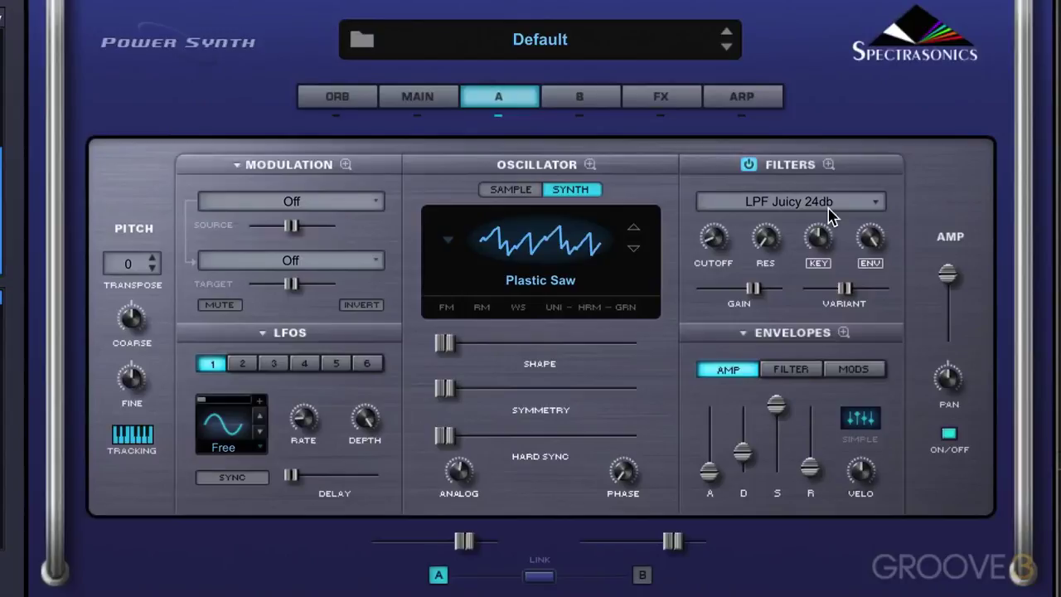
Lower the filter envelope amount to about 0.39 and raise resonance to about 0.48.
{"action": "left_click", "coordinate": [714, 248]}
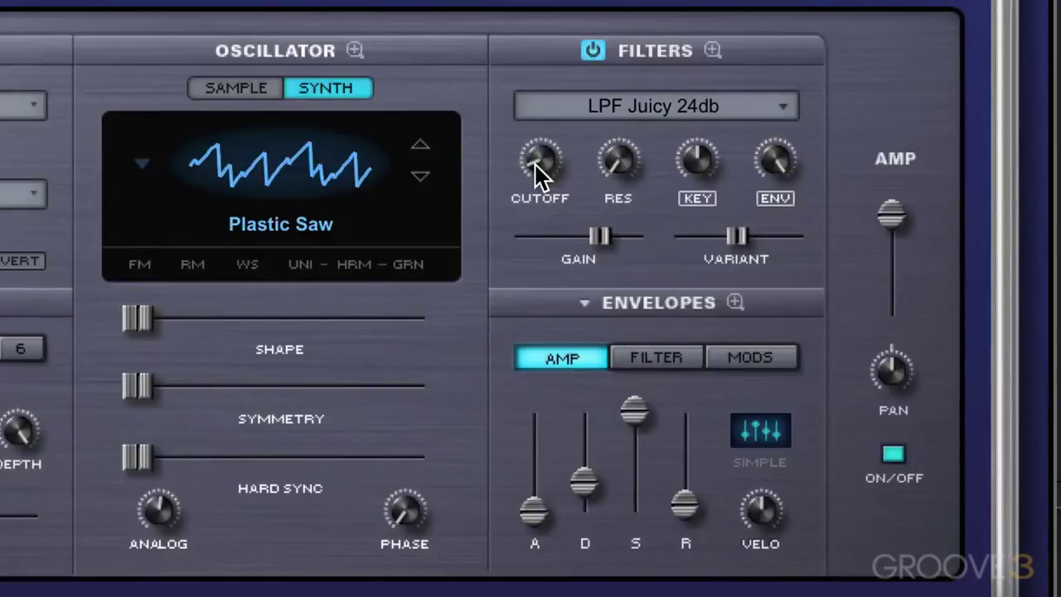
{"action": "left_click_drag", "start_coordinate": [535, 169], "coordinate": [518, 154]}
{"action": "left_click_drag", "start_coordinate": [777, 151], "coordinate": [745, 514]}
{"action": "mouse_move", "coordinate": [767, 176]}
{"action": "left_click_drag", "start_coordinate": [619, 165], "coordinate": [596, 2]}
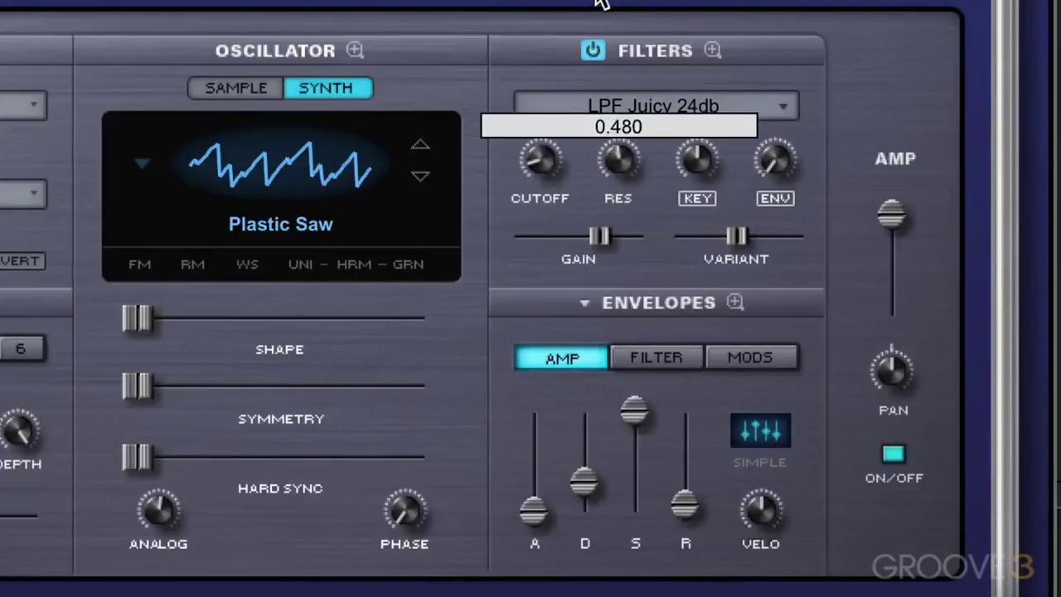
{"action": "left_click_drag", "start_coordinate": [536, 171], "coordinate": [531, 164]}
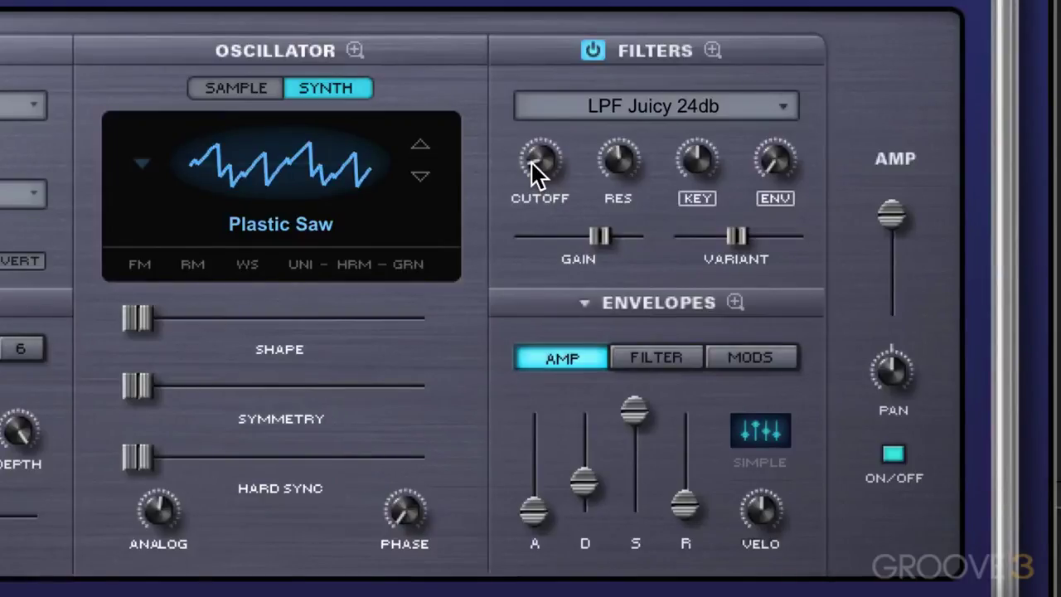
Sweep the cutoff between 0.25 and 7 kHz, varying resonance, and settle cutoff at 0.862 kHz.
{"action": "left_click_drag", "start_coordinate": [537, 167], "coordinate": [541, 74]}
{"action": "left_click", "coordinate": [533, 156]}
{"action": "left_click_drag", "start_coordinate": [542, 166], "coordinate": [551, 101]}
{"action": "left_click_drag", "start_coordinate": [546, 166], "coordinate": [587, 176]}
{"action": "left_click_drag", "start_coordinate": [622, 161], "coordinate": [616, 24]}
{"action": "left_click_drag", "start_coordinate": [544, 169], "coordinate": [525, 265]}
{"action": "left_click_drag", "start_coordinate": [633, 163], "coordinate": [591, 193]}
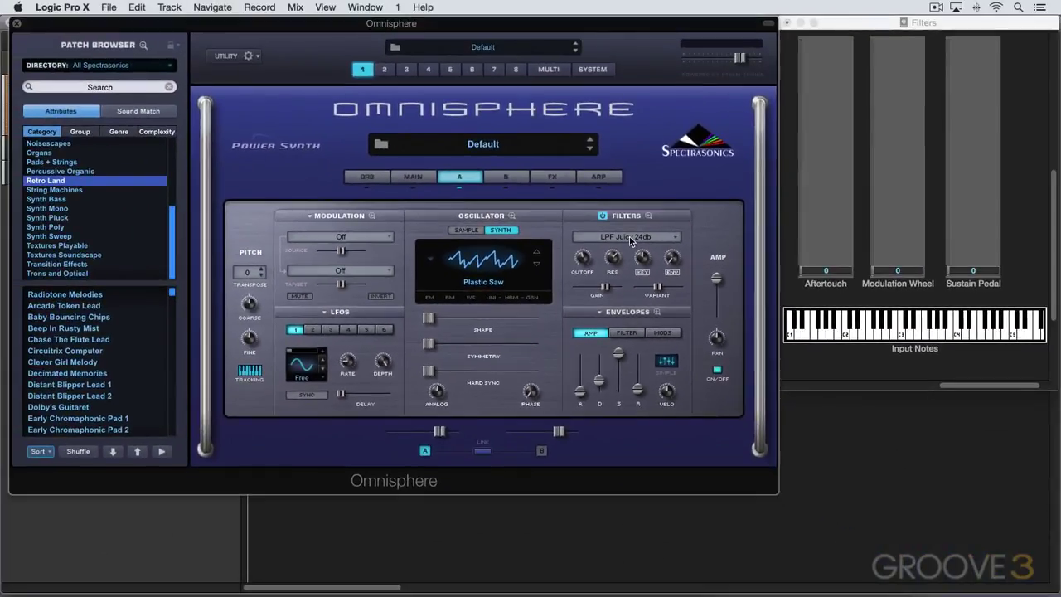
Switch the filter to HPF Juicy 24db and sweep its cutoff, ending near 0.152 kHz.
{"action": "left_click", "coordinate": [630, 239]}
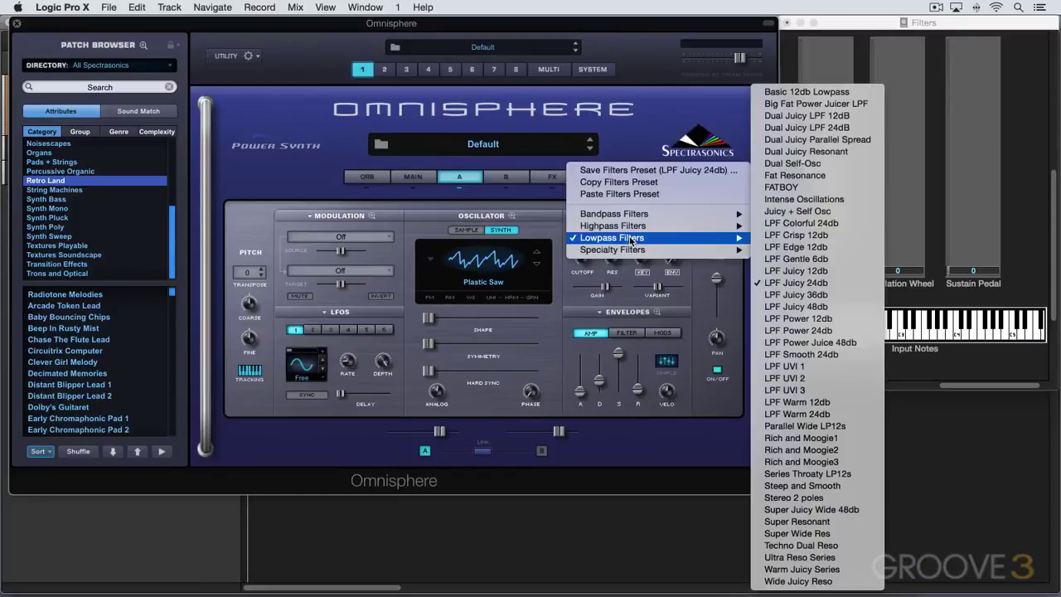
{"action": "mouse_move", "coordinate": [629, 229]}
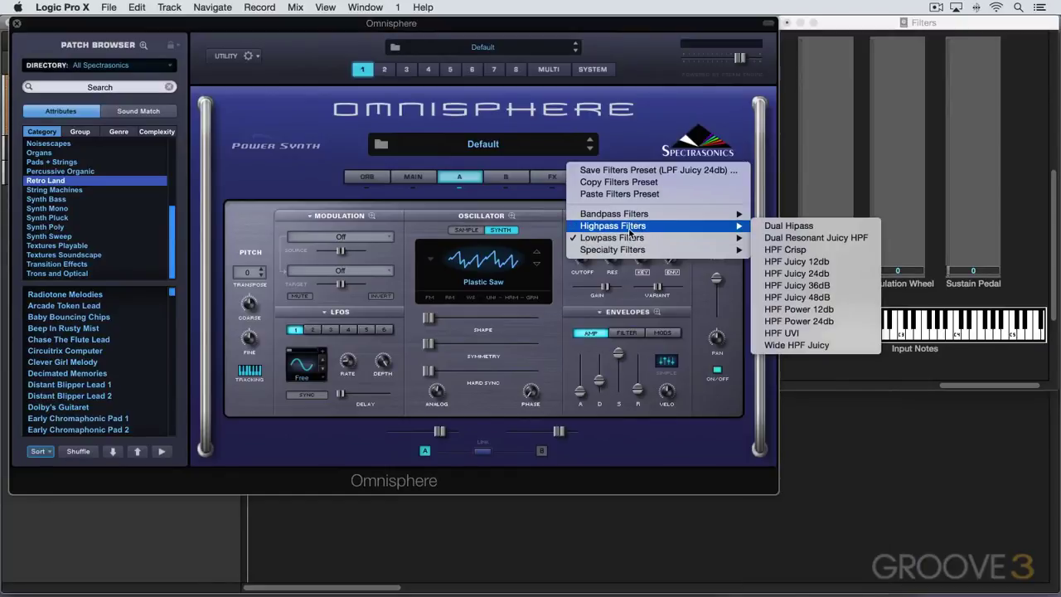
{"action": "left_click", "coordinate": [813, 274]}
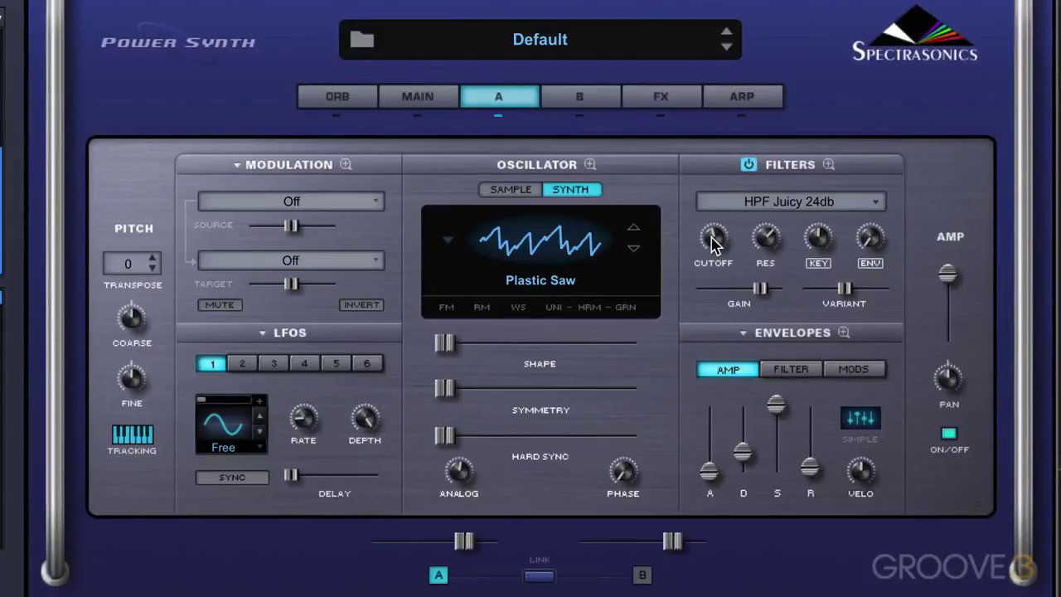
{"action": "mouse_move", "coordinate": [712, 240]}
{"action": "left_mouse_down"}
{"action": "mouse_move", "coordinate": [711, 261]}
{"action": "mouse_move", "coordinate": [707, 202]}
{"action": "mouse_move", "coordinate": [698, 255]}
{"action": "left_mouse_up"}
{"action": "mouse_move", "coordinate": [713, 242]}
{"action": "left_mouse_down"}
{"action": "mouse_move", "coordinate": [704, 278]}
{"action": "mouse_move", "coordinate": [703, 225]}
{"action": "mouse_move", "coordinate": [699, 238]}
{"action": "left_mouse_up"}
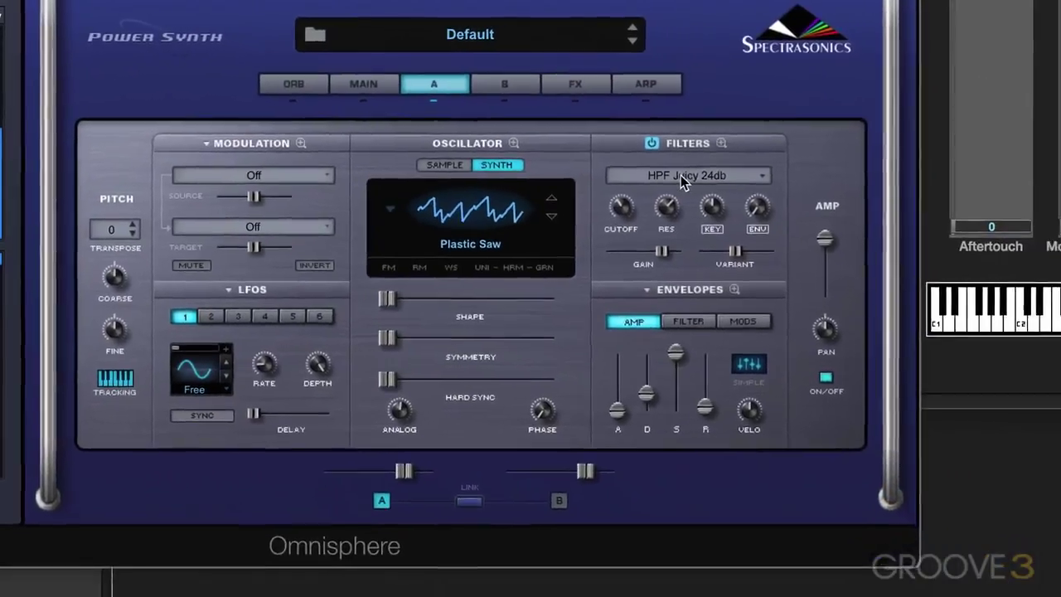
Change the filter to Bandpass Juicy 24db and sweep its cutoff down and up.
{"action": "left_click", "coordinate": [779, 203]}
{"action": "mouse_move", "coordinate": [779, 204]}
{"action": "mouse_move", "coordinate": [651, 153]}
{"action": "left_click", "coordinate": [897, 171]}
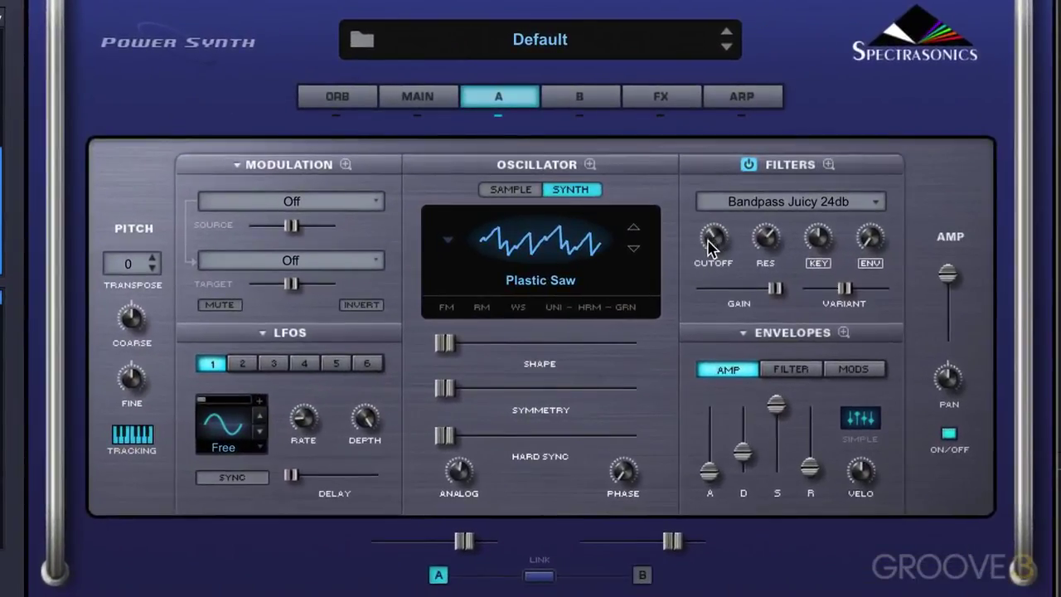
{"action": "left_click_drag", "start_coordinate": [709, 242], "coordinate": [699, 291]}
{"action": "mouse_move", "coordinate": [748, 272]}
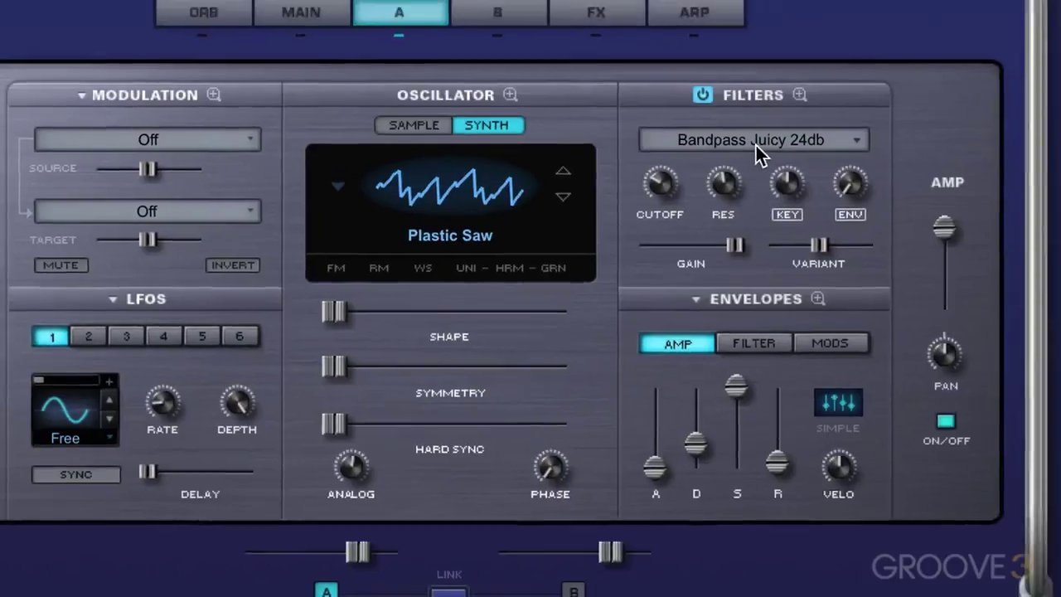
Switch back to LPF Juicy 24db and scroll the cutoff to around 1.1 kHz.
{"action": "left_click", "coordinate": [800, 116]}
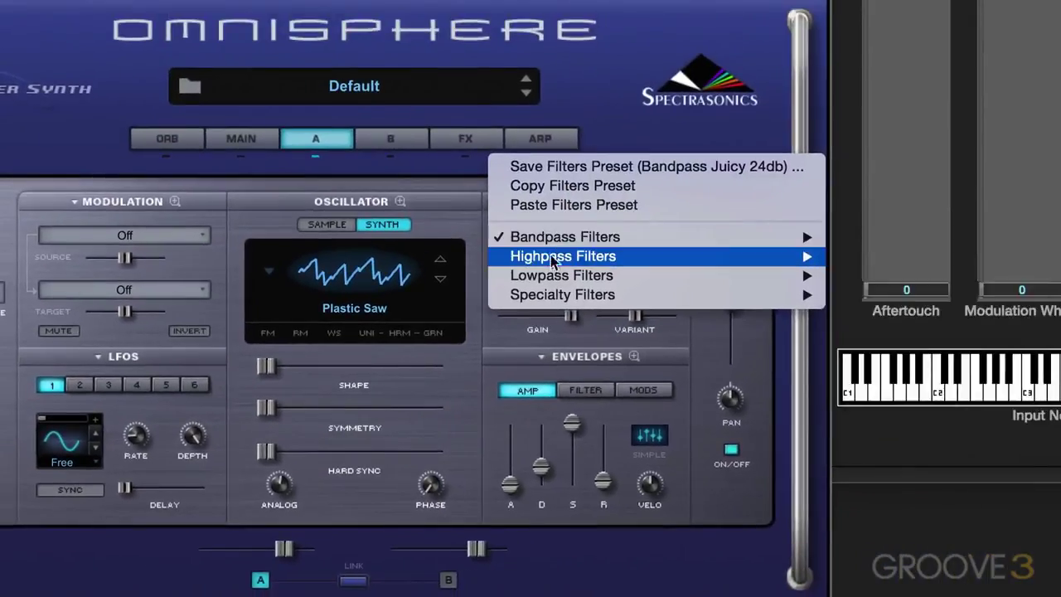
{"action": "mouse_move", "coordinate": [549, 275]}
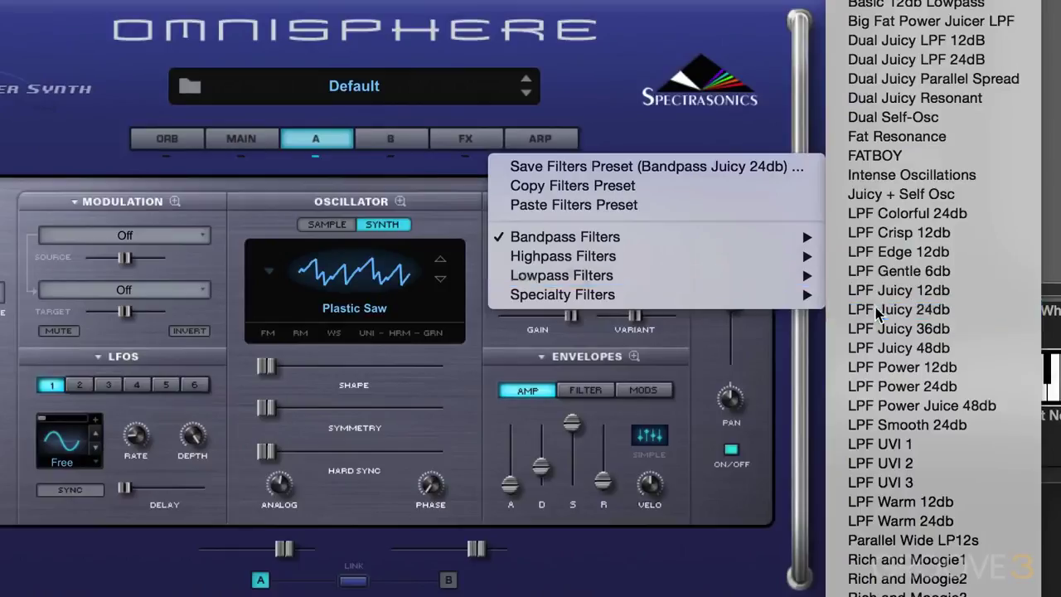
{"action": "left_click", "coordinate": [837, 308]}
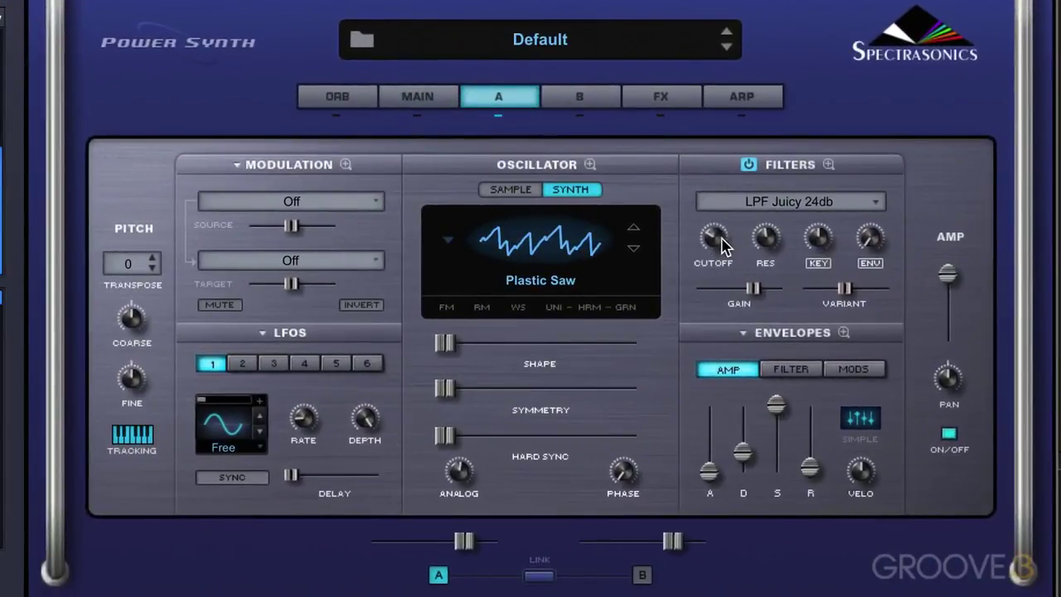
{"action": "mouse_move", "coordinate": [717, 242]}
{"action": "scroll", "coordinate": [714, 241], "scroll_direction": "up", "scroll_amount": 6}
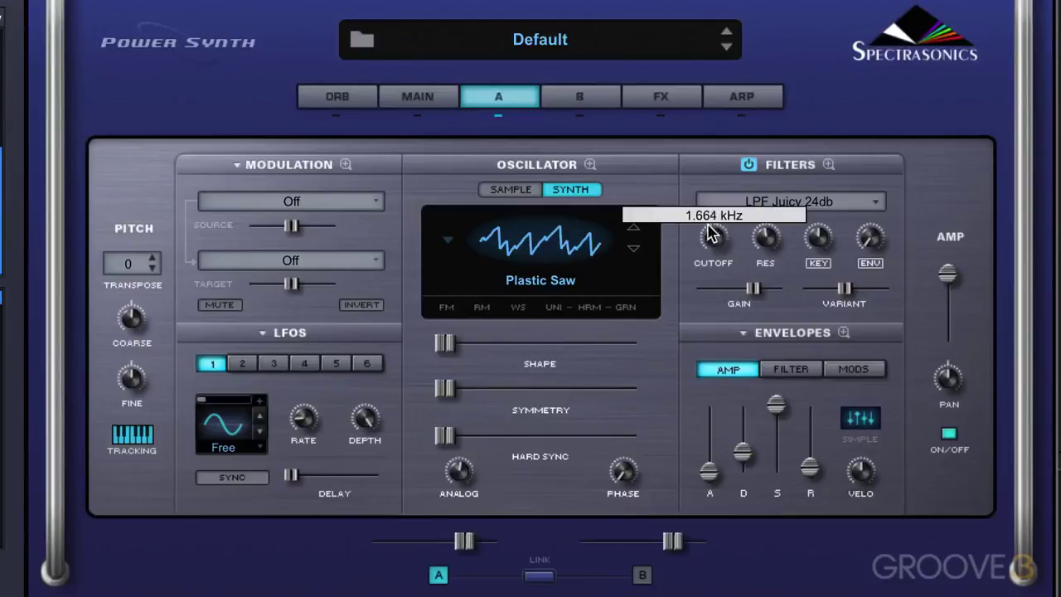
{"action": "scroll", "coordinate": [711, 240], "scroll_direction": "down", "scroll_amount": 3}
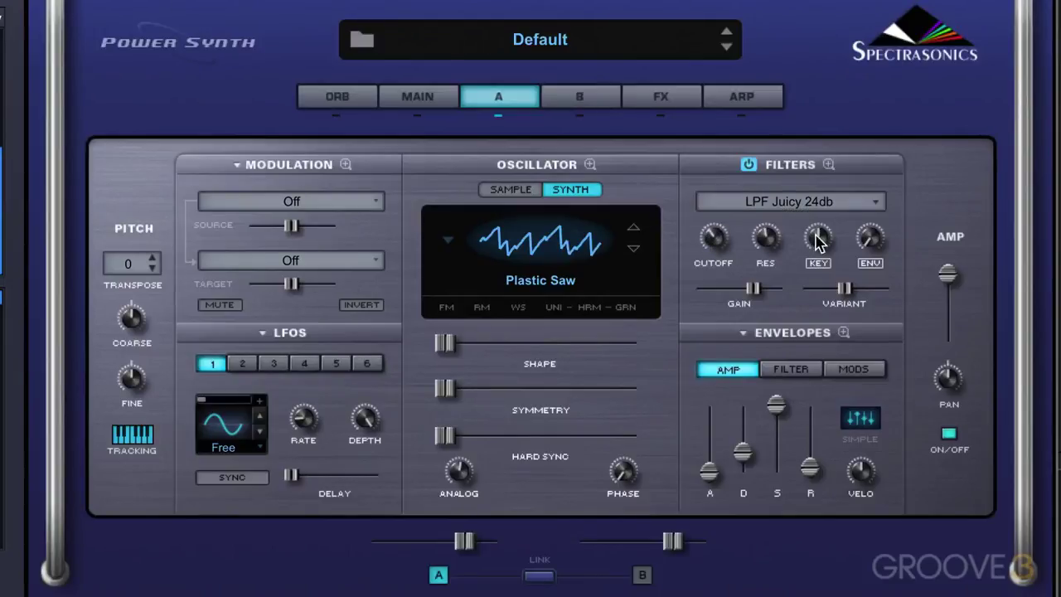
Raise the filter key tracking amount to full, 1.000.
{"action": "mouse_move", "coordinate": [817, 202]}
{"action": "left_click_drag", "start_coordinate": [817, 202], "coordinate": [825, 125]}
{"action": "mouse_move", "coordinate": [811, 258]}
Set key tracking to about 0.946, enable it, and play a note to audition.
{"action": "left_click_drag", "start_coordinate": [815, 247], "coordinate": [824, 37]}
{"action": "left_click_drag", "start_coordinate": [819, 246], "coordinate": [822, 219]}
{"action": "left_click", "coordinate": [820, 264]}
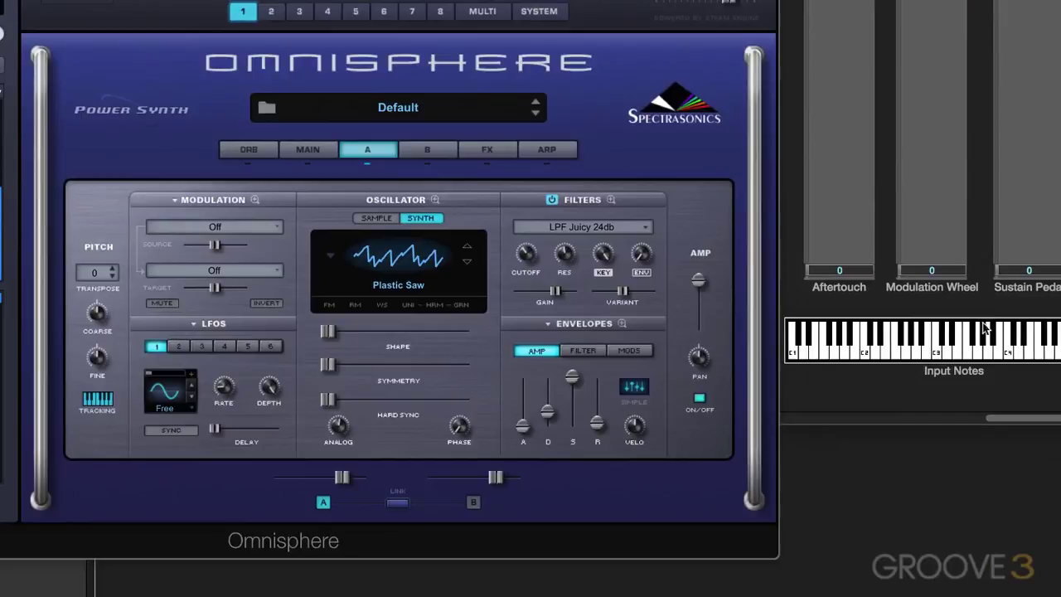
{"action": "left_click", "coordinate": [1007, 352]}
{"action": "mouse_move", "coordinate": [596, 263]}
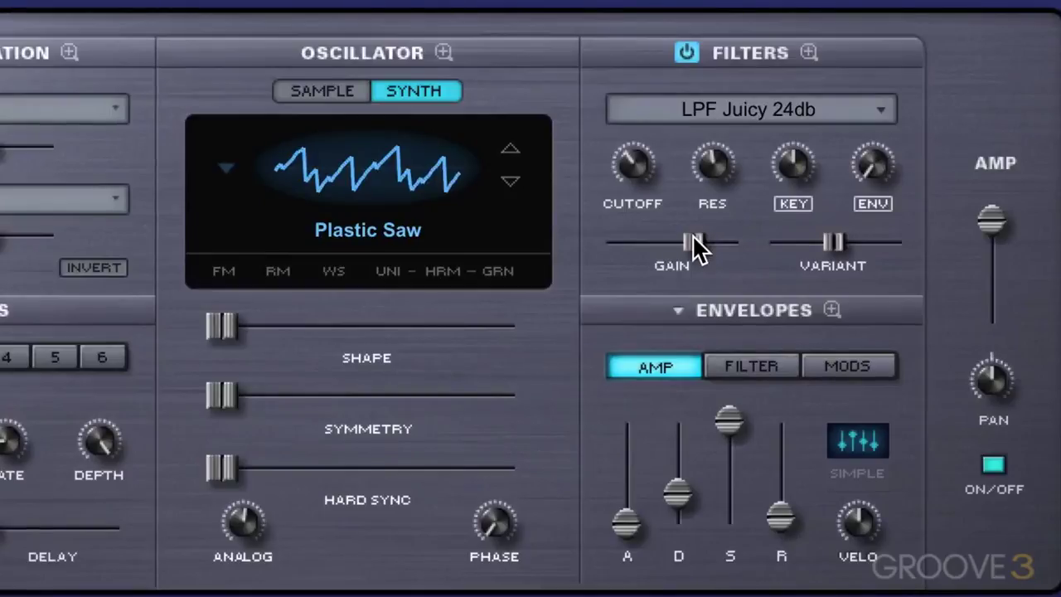
Bring the filter variant down through 0.147 to 0.000, so the type reads Filters Presets.
{"action": "left_click", "coordinate": [837, 244]}
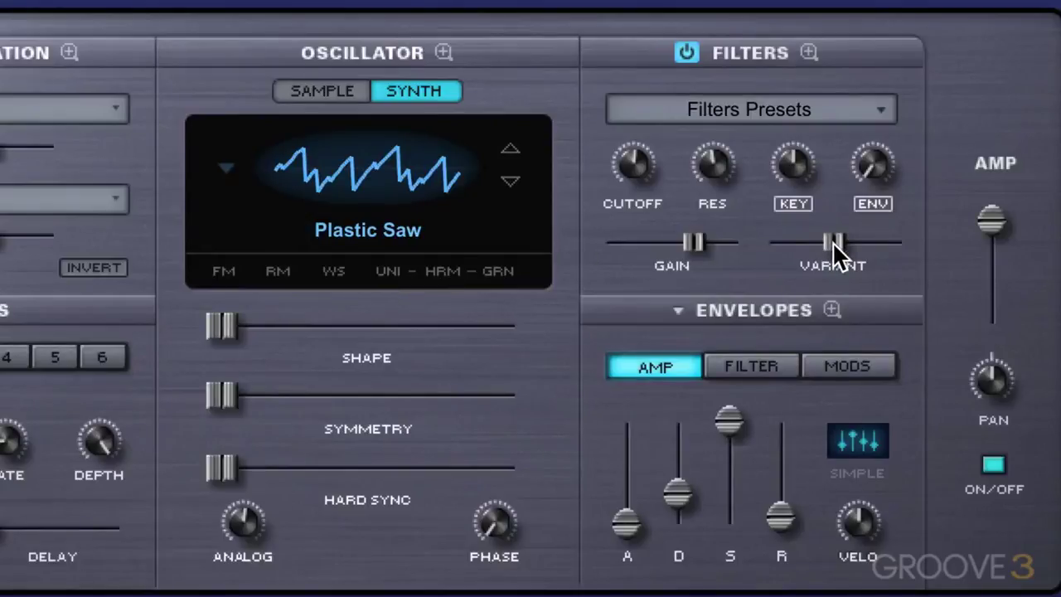
{"action": "mouse_move", "coordinate": [832, 241]}
{"action": "left_mouse_down"}
{"action": "mouse_move", "coordinate": [765, 270]}
{"action": "mouse_move", "coordinate": [756, 253]}
{"action": "mouse_move", "coordinate": [905, 242]}
{"action": "mouse_move", "coordinate": [832, 256]}
{"action": "left_mouse_up"}
{"action": "left_click", "coordinate": [772, 245]}
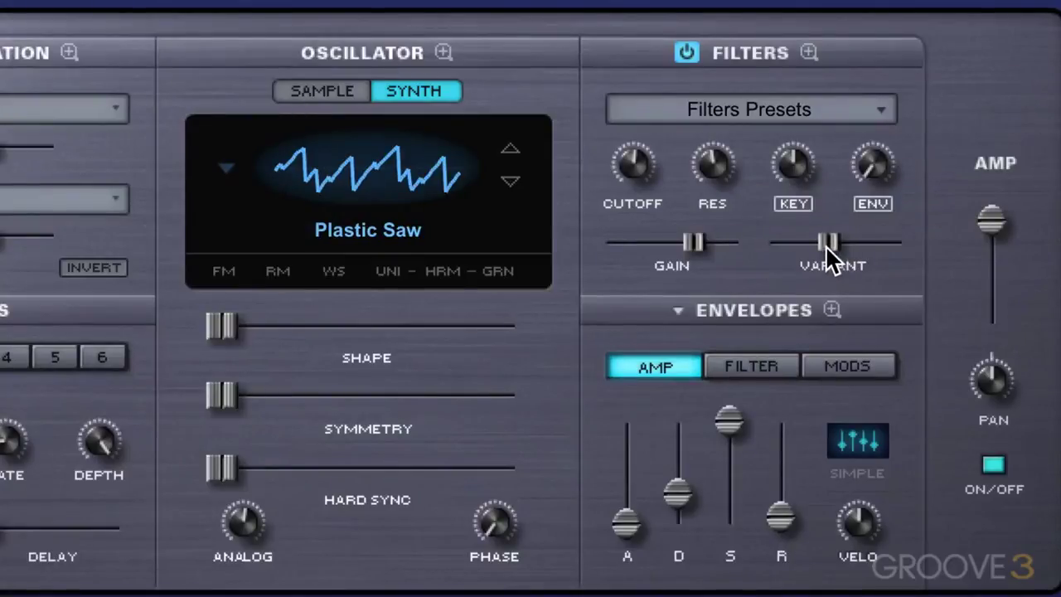